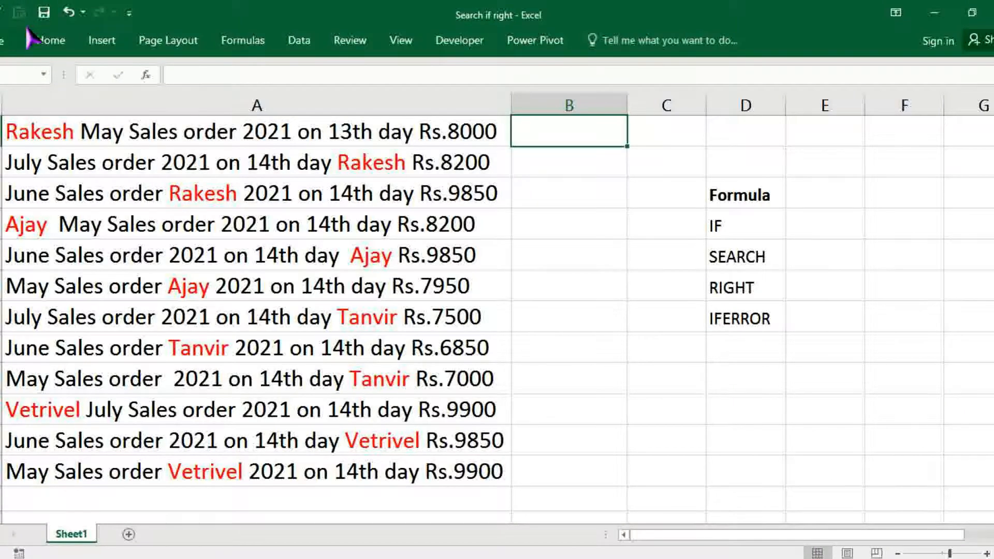
Step: Start an IF formula in B1 whose logical test uses SEARCH to find the salesperson's name from A1 within A1
click(31, 137)
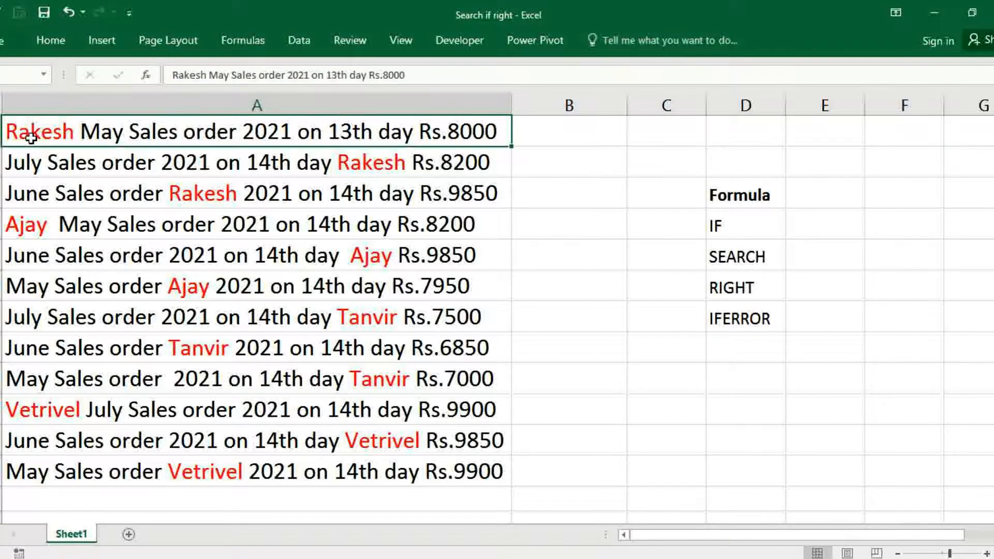
key(Right)
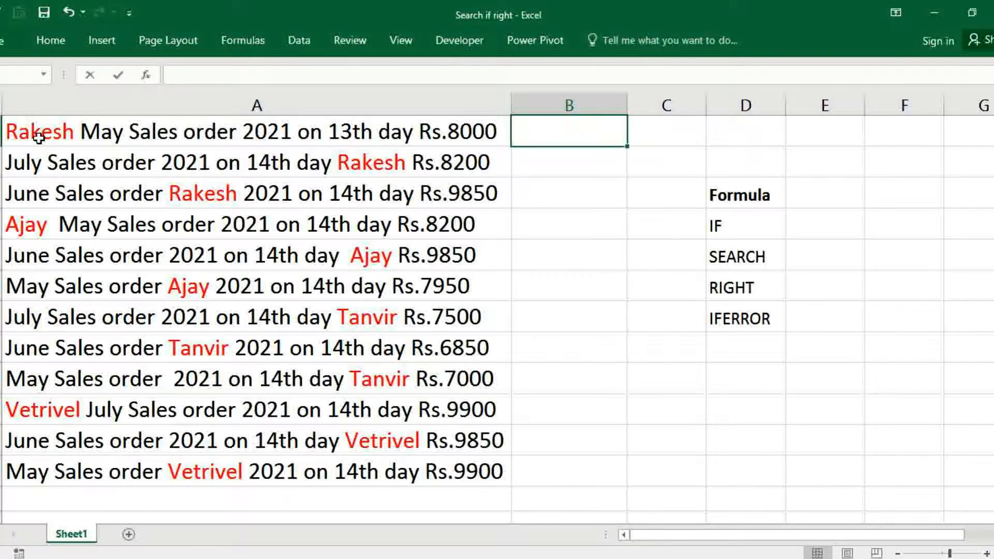
text(=i)
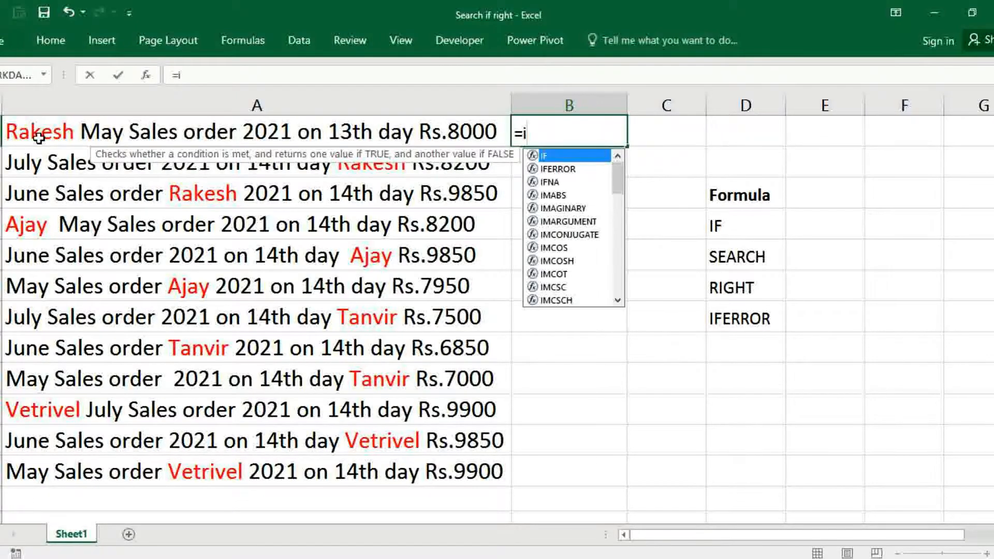
text(f()
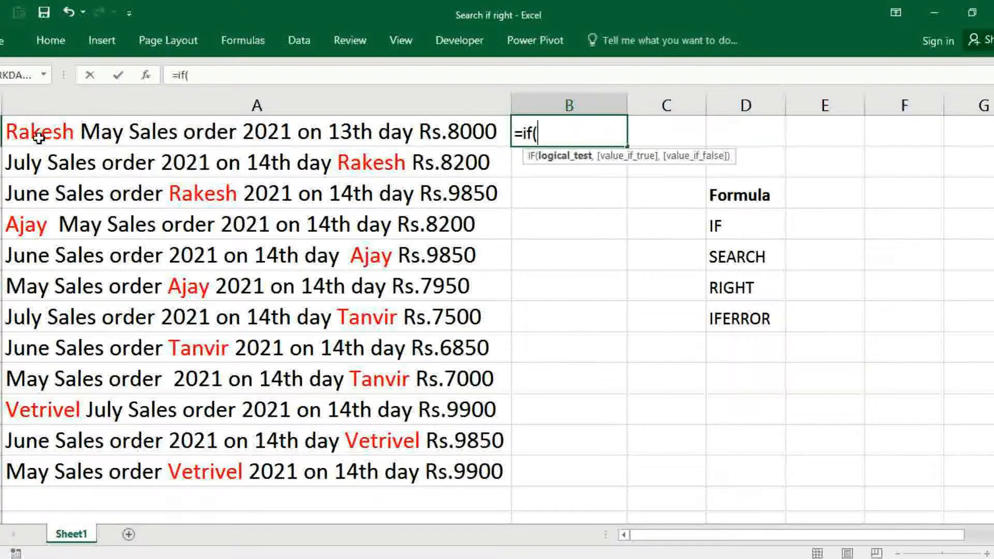
text(SEARCH)
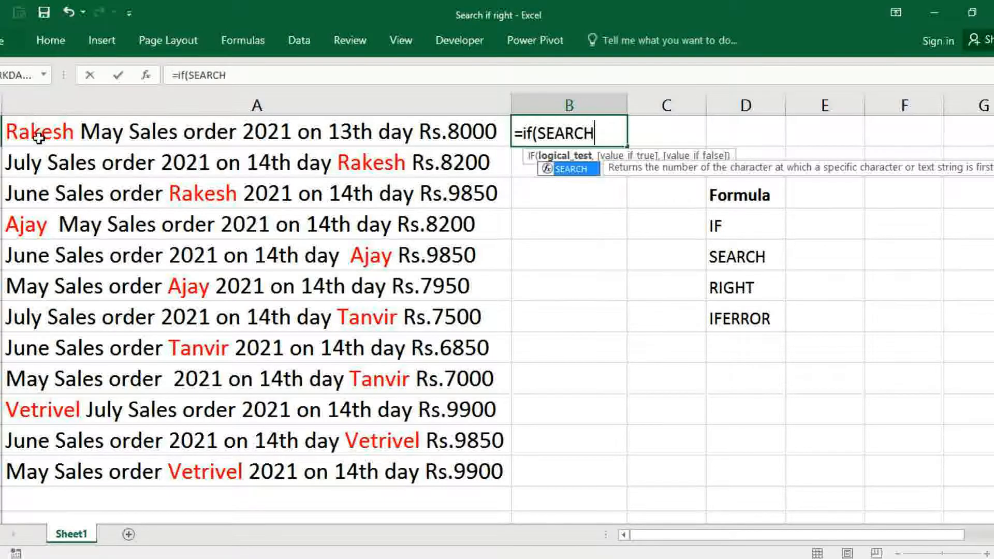
text(()
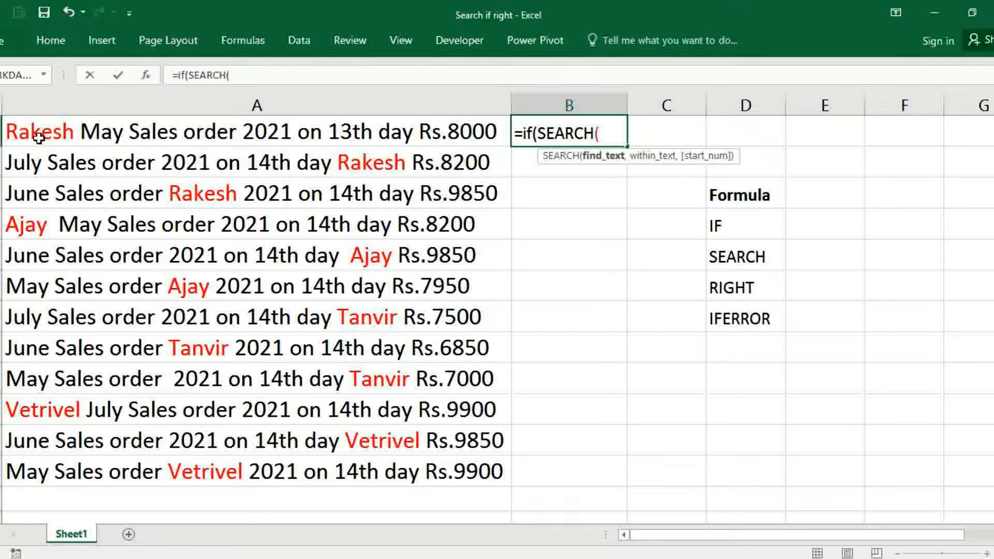
text("RAK)
key(BackSpace)
key(BackSpace)
key(BackSpace)
text(rakesh")
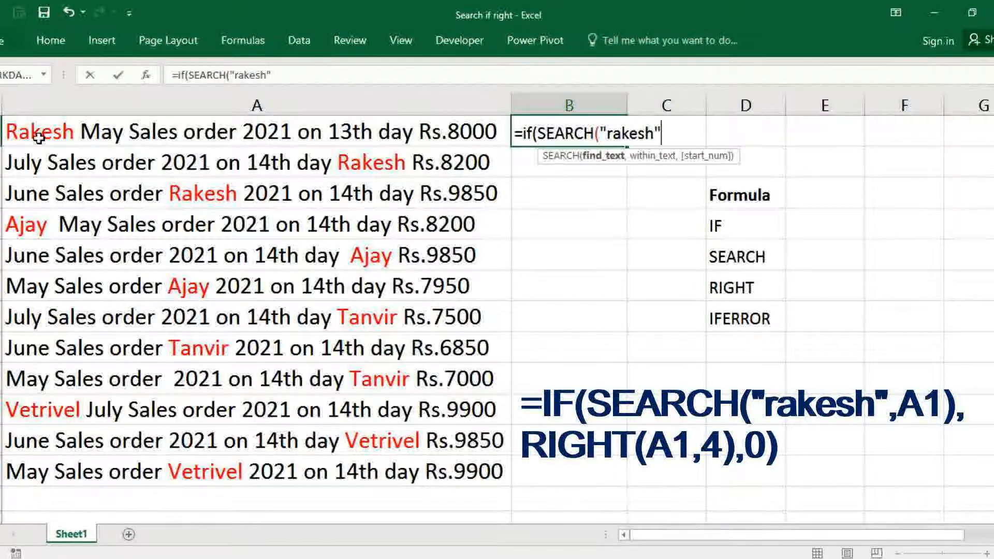
text(,)
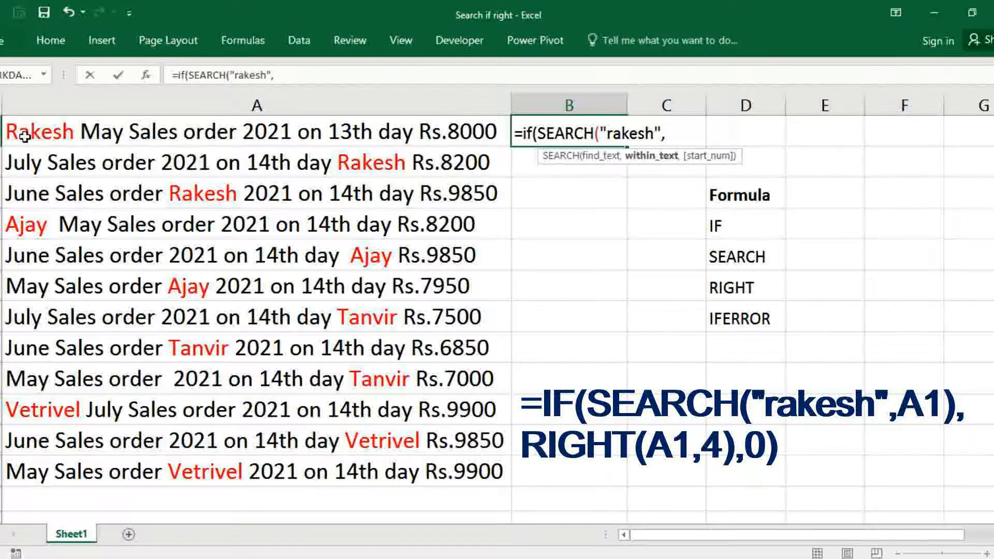
click(51, 135)
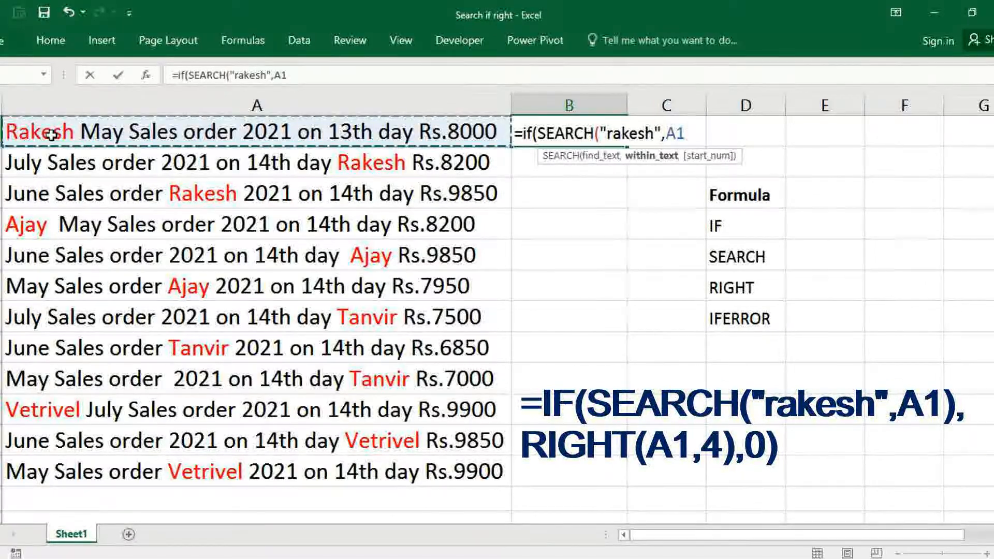
text())
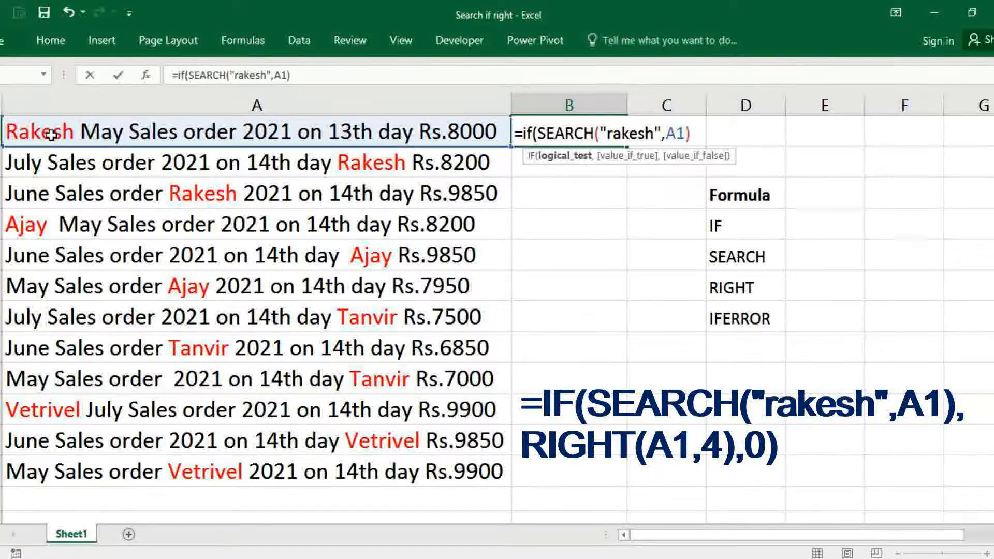
text(,)
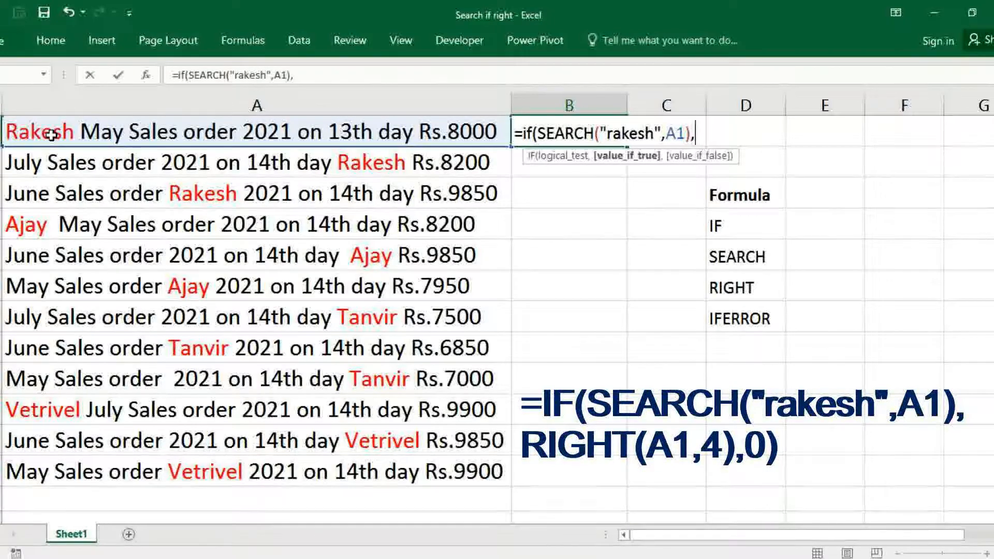
Step: Complete the B1 formula with RIGHT(A1,4) if true and 0 if false, and fill it down to B12
text(right)
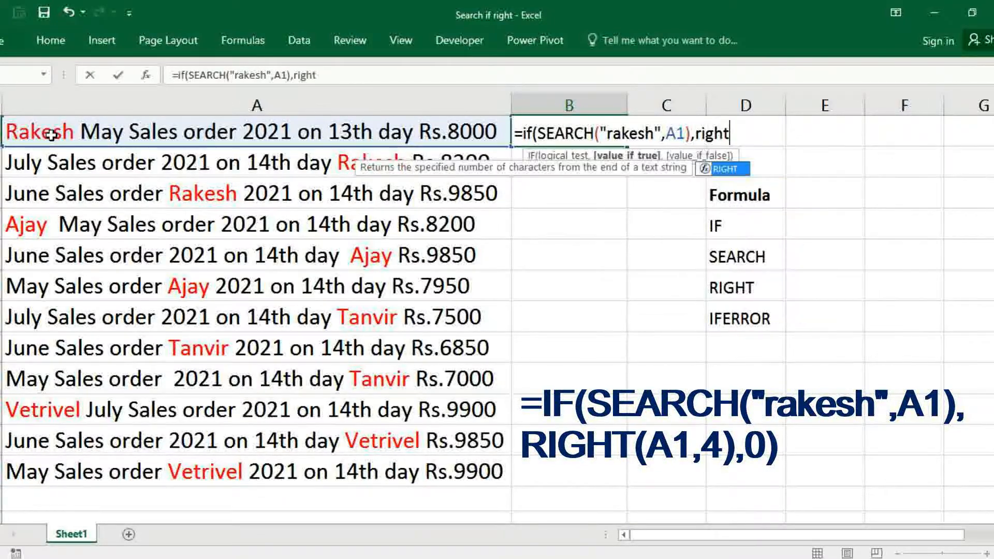
text(()
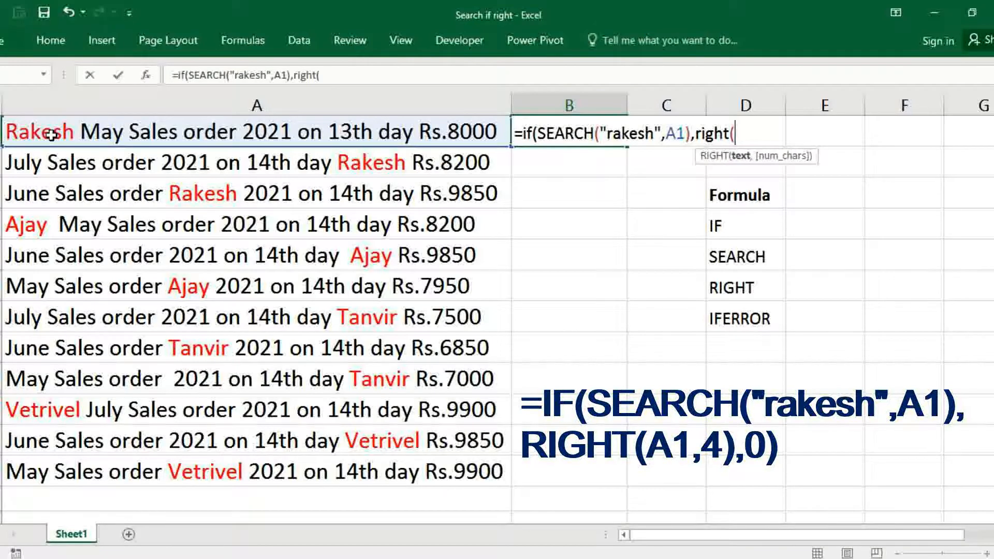
click(89, 132)
text(,)
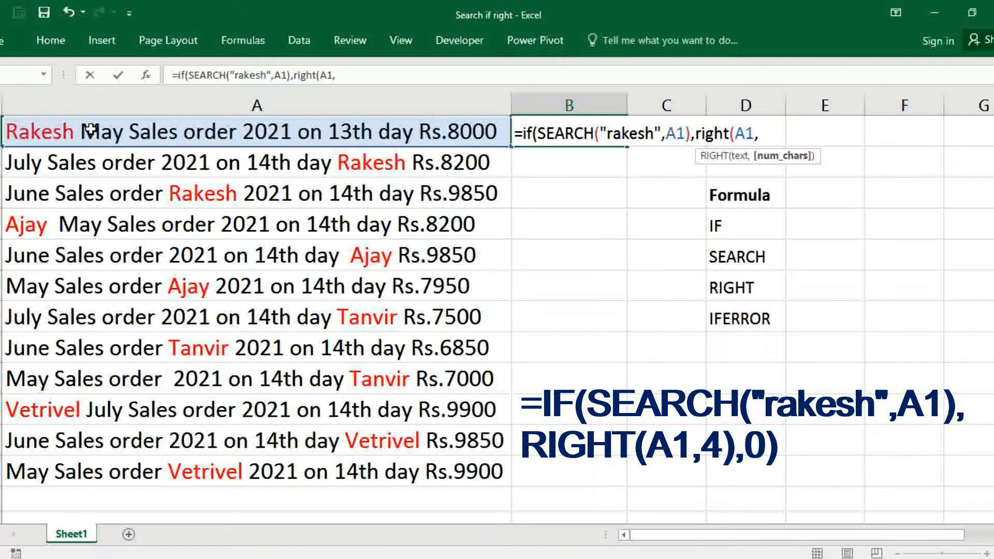
text(4))
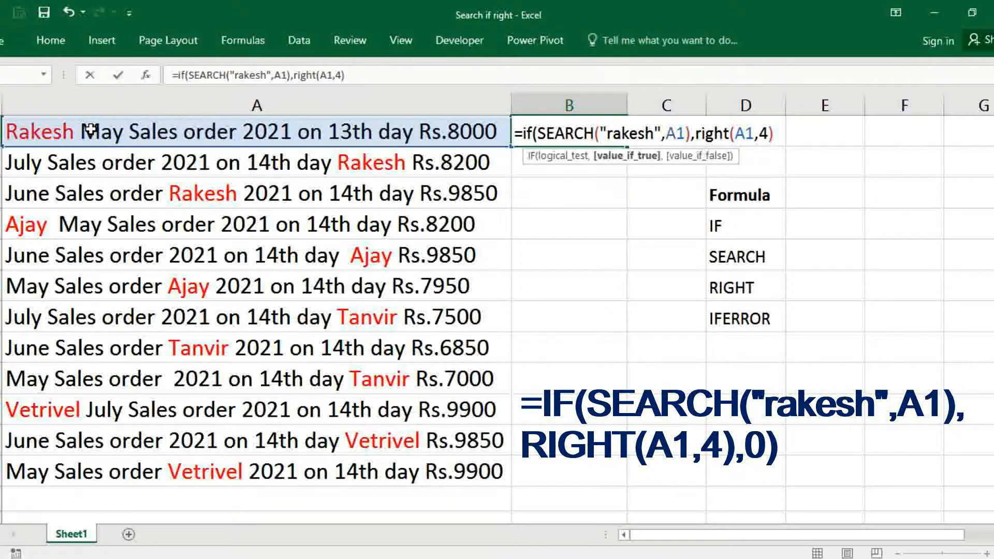
text(,0)
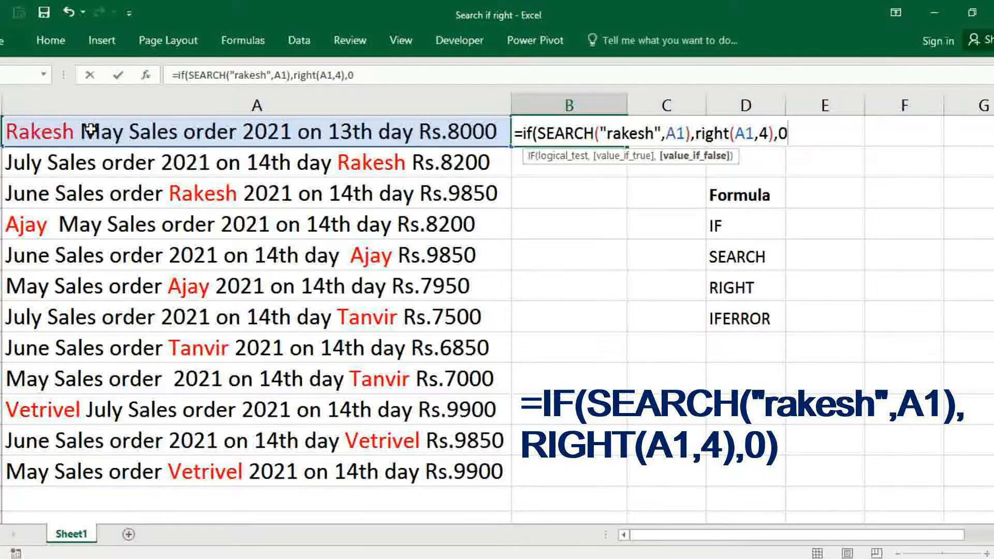
text())
key(Return)
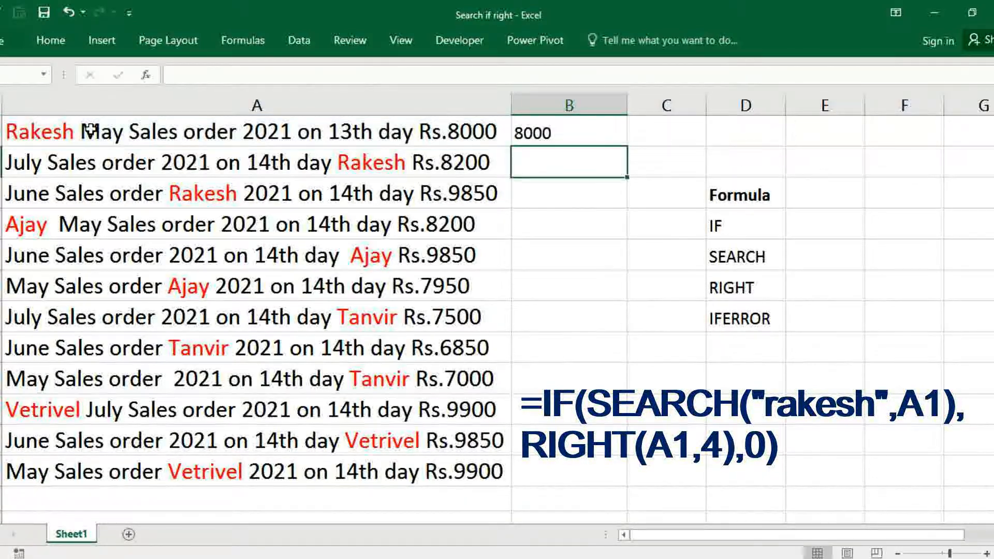
key(Up)
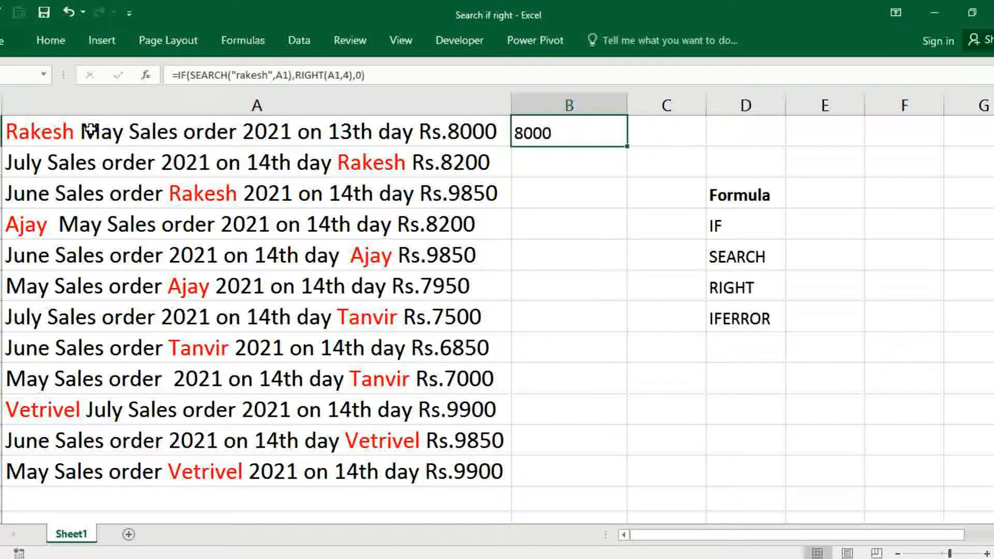
double_click(627, 147)
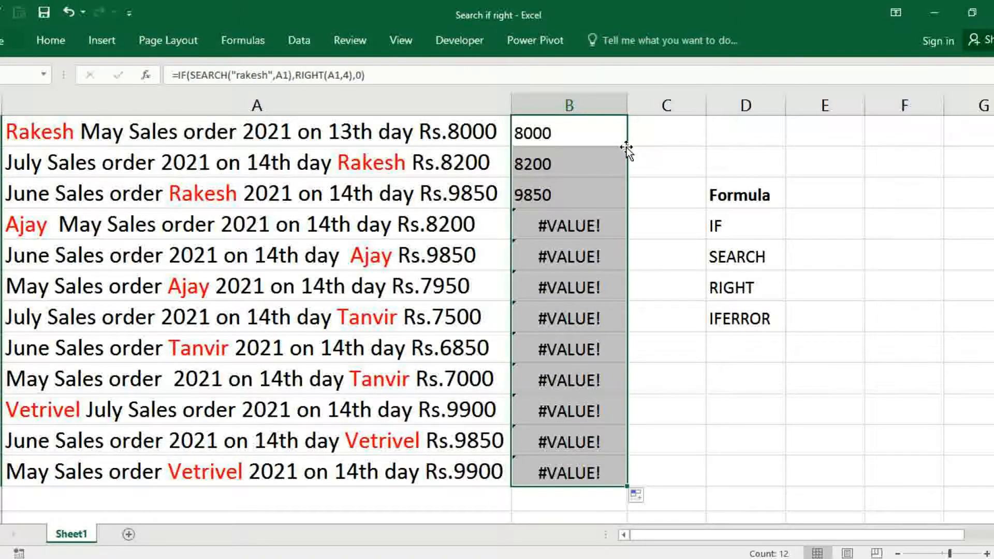
Step: Wrap the B1 formula in IFERROR with "No Data" as the error value, and fill it down to B12
click(578, 133)
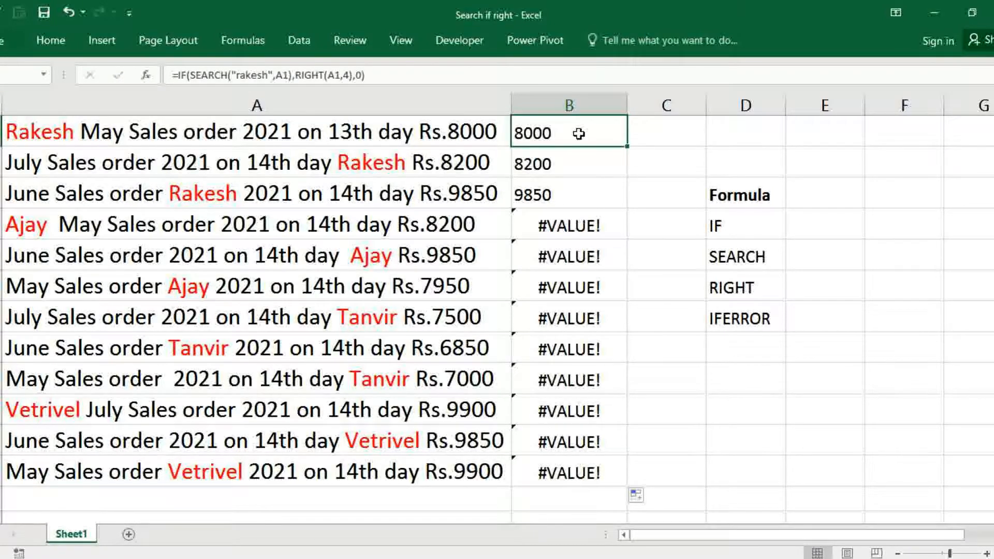
click(176, 75)
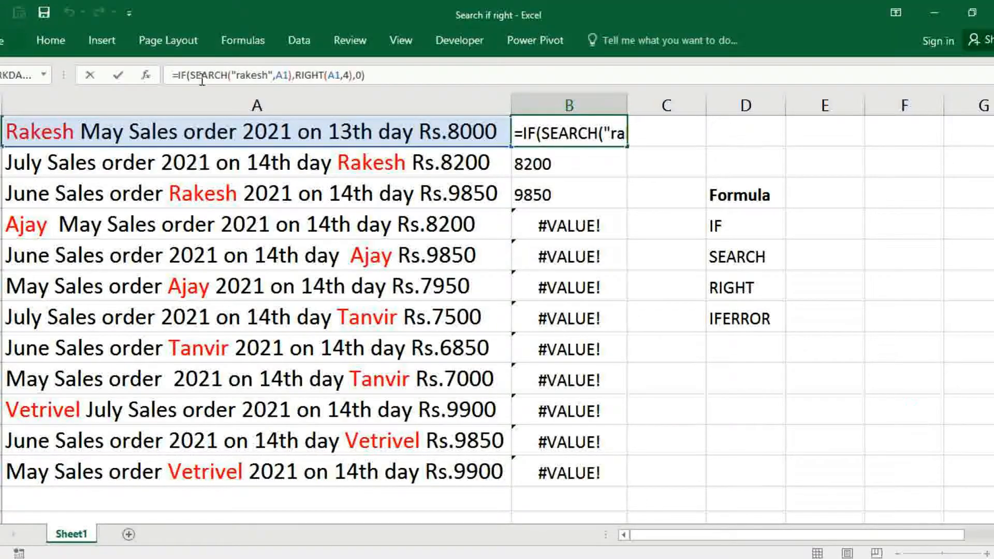
text(iferror)
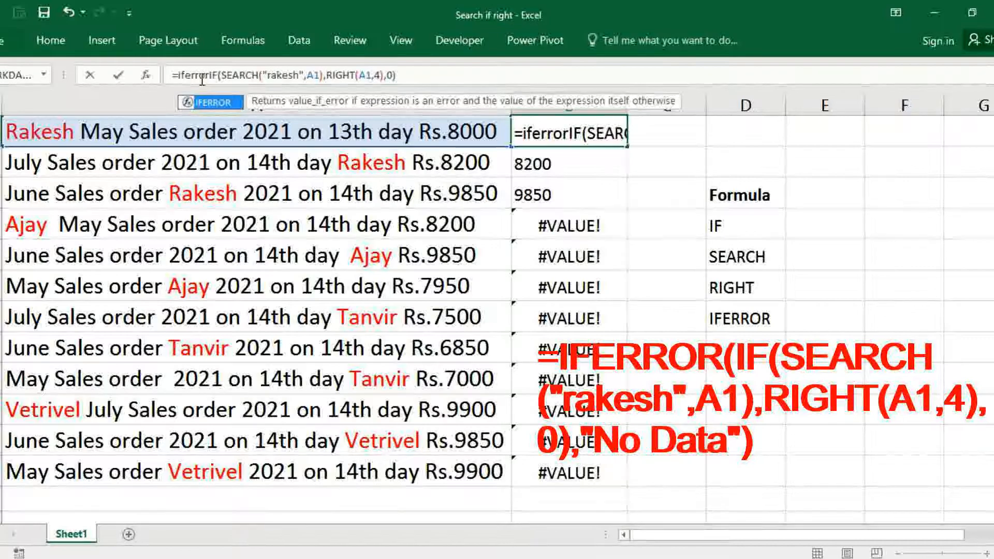
text(()
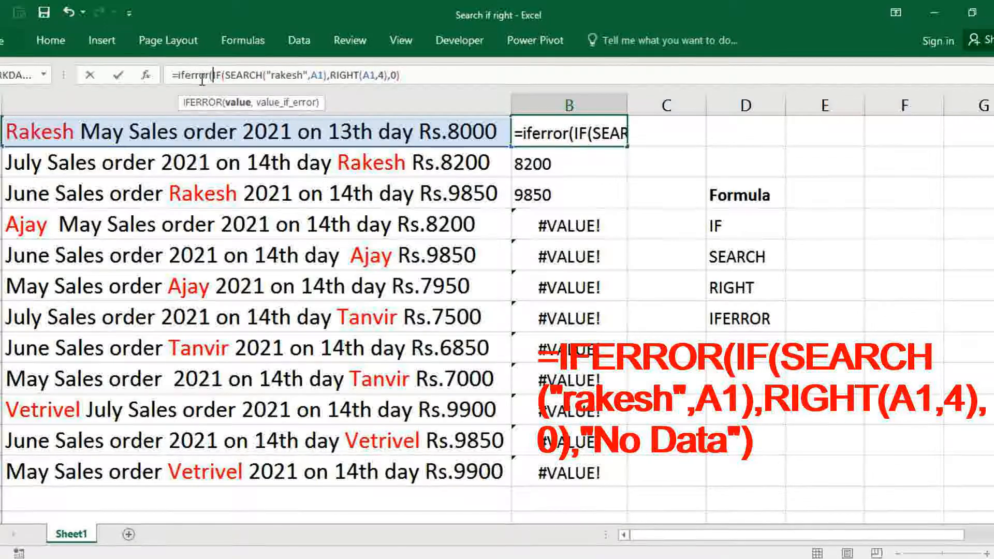
click(409, 77)
text(,)
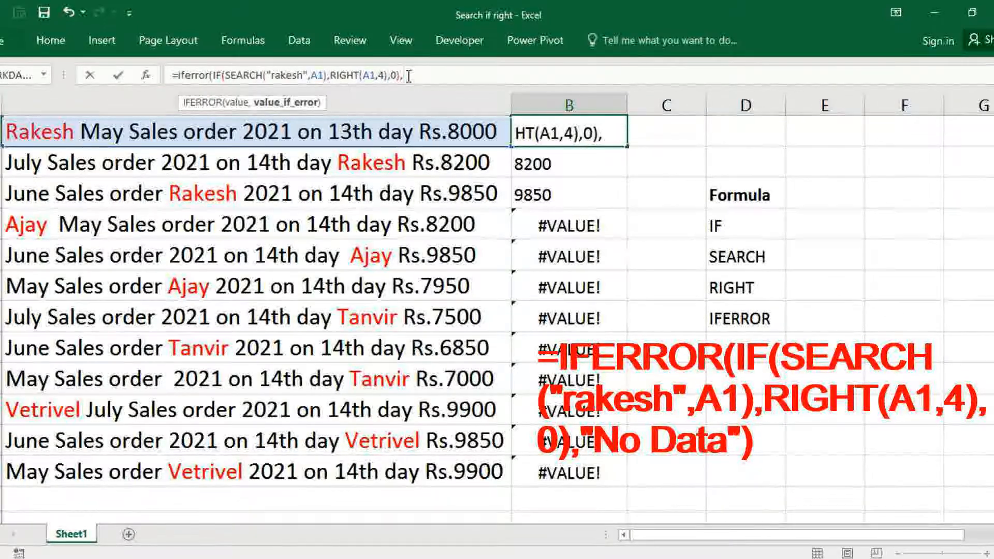
text(")
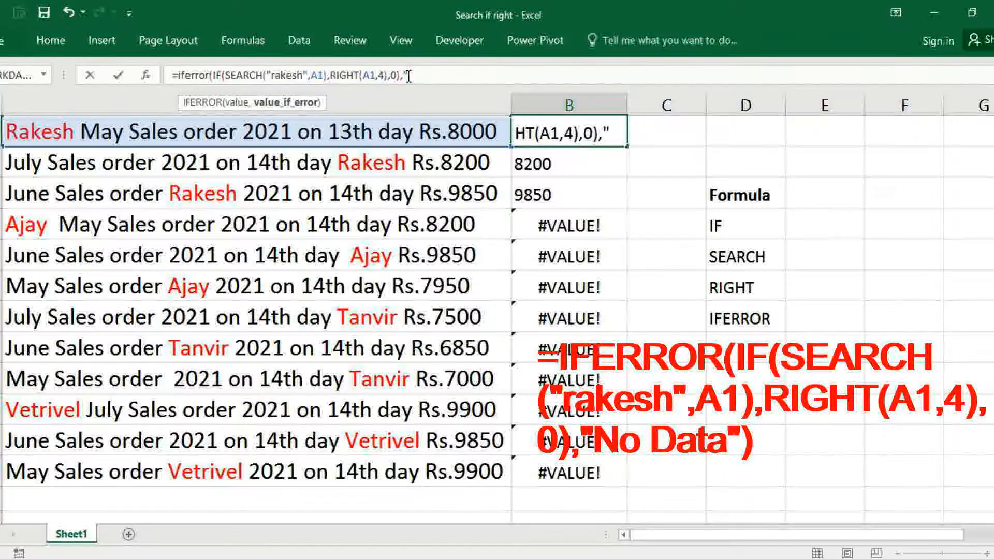
text(No)
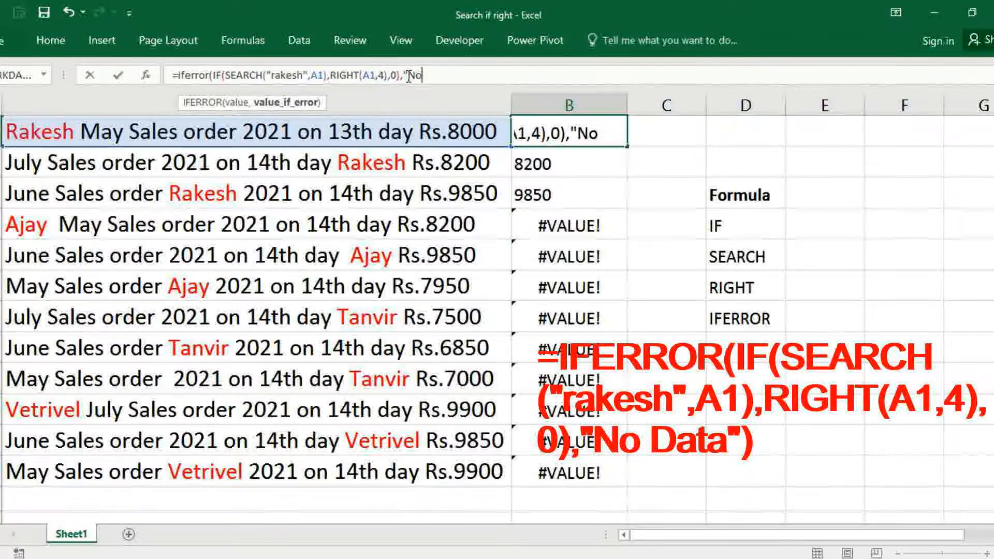
text( Data"))
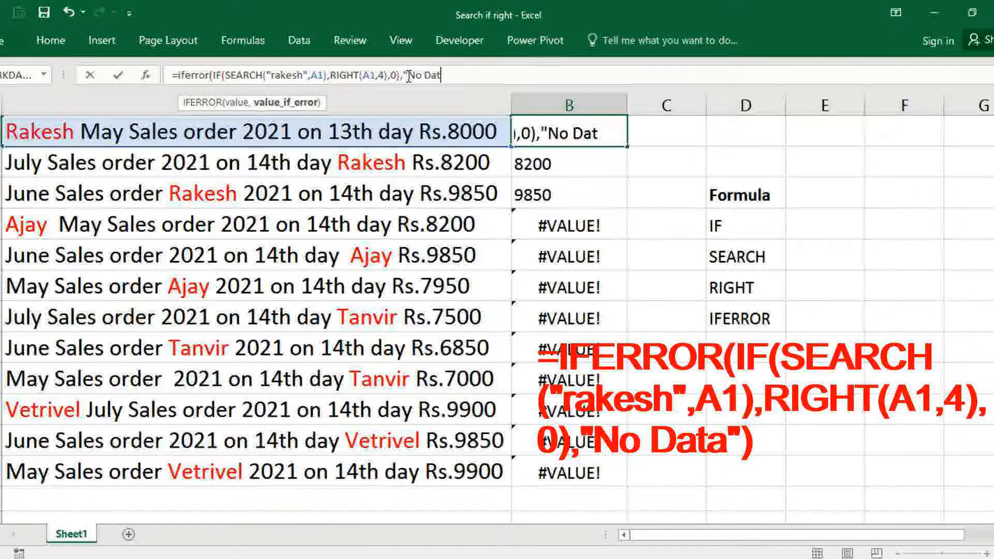
key(Return)
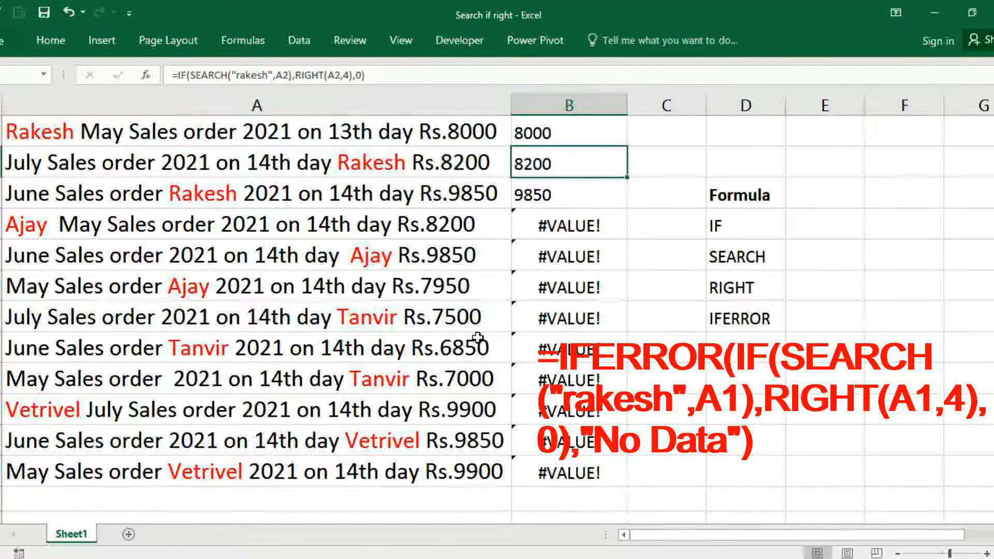
key(Up)
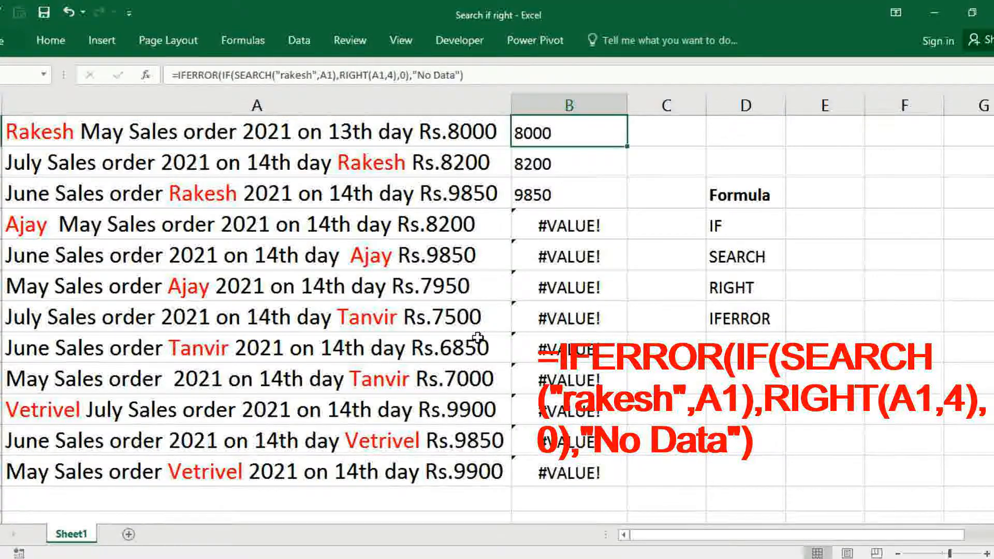
double_click(627, 146)
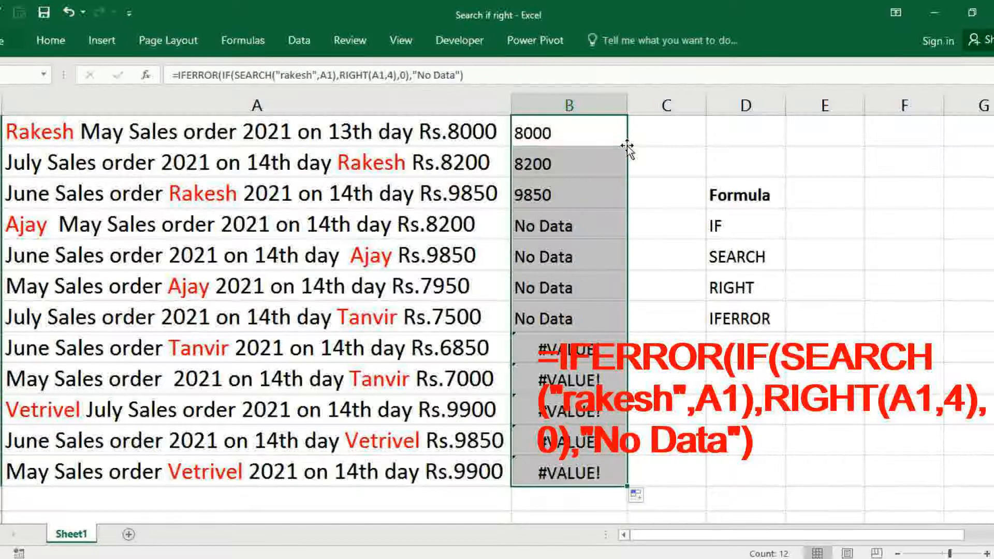
Step: Replace the searched name in the B4 formula with the salesperson's name that appears in A4
key(Down)
key(Down)
key(Down)
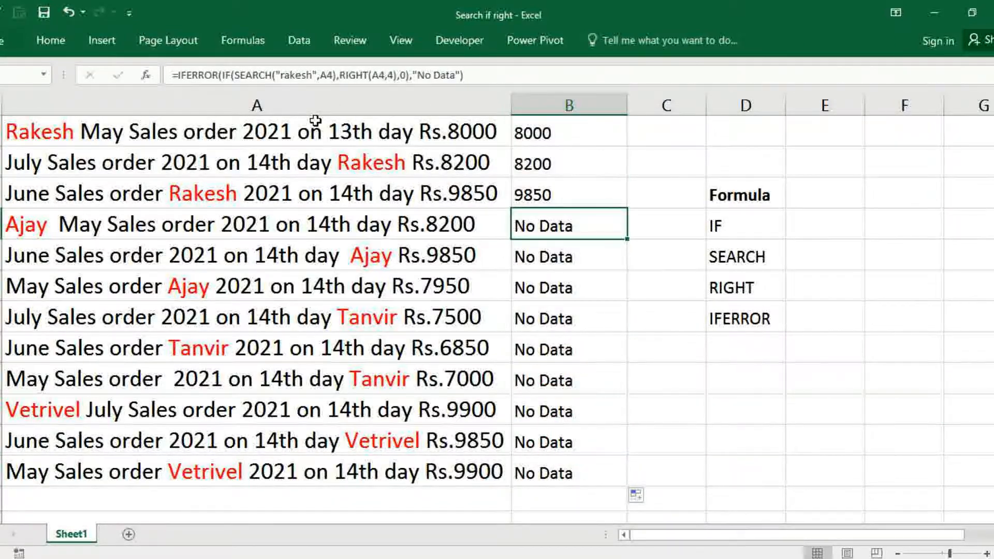
click(281, 75)
text(Ajay)
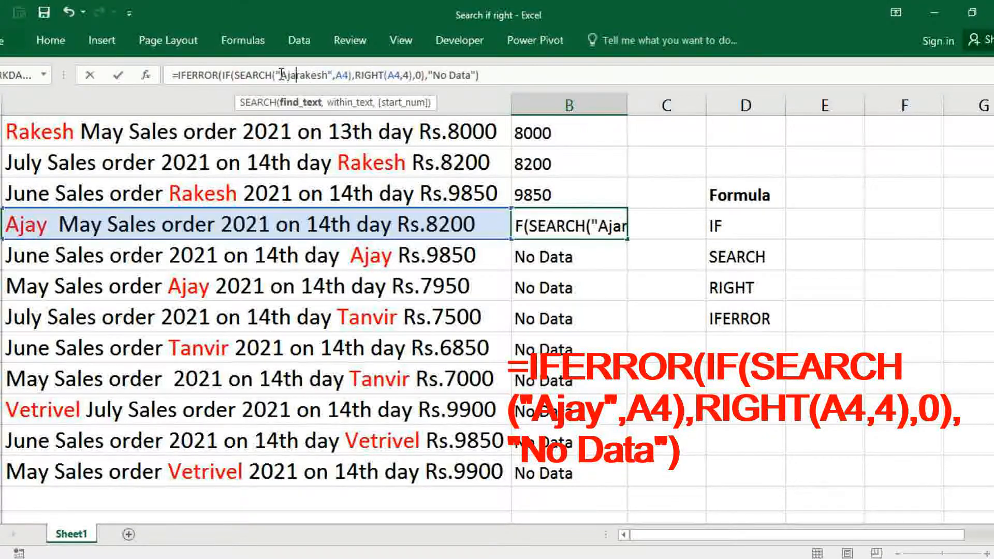
key(Delete)
key(Delete)
key(Delete)
key(Delete)
key(Delete)
key(Delete)
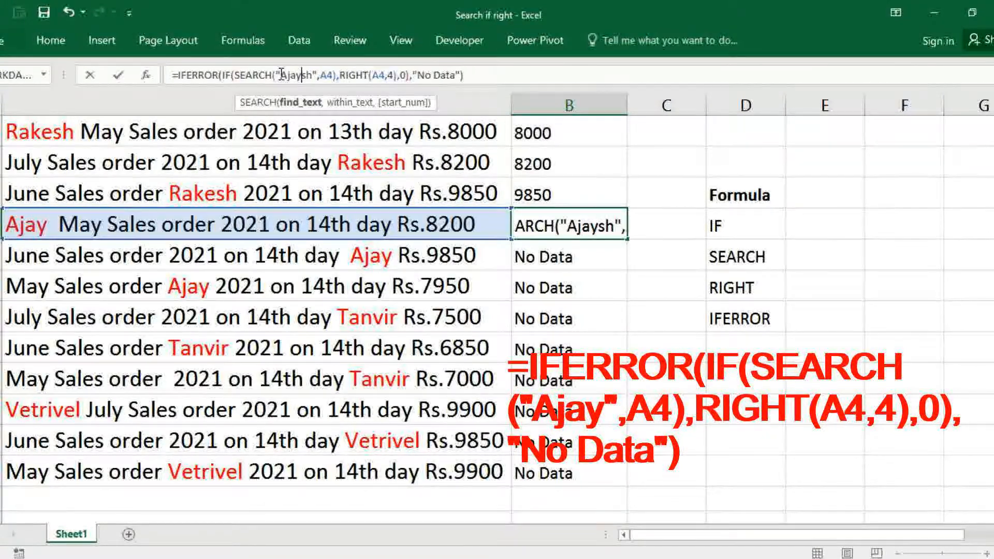
key(Return)
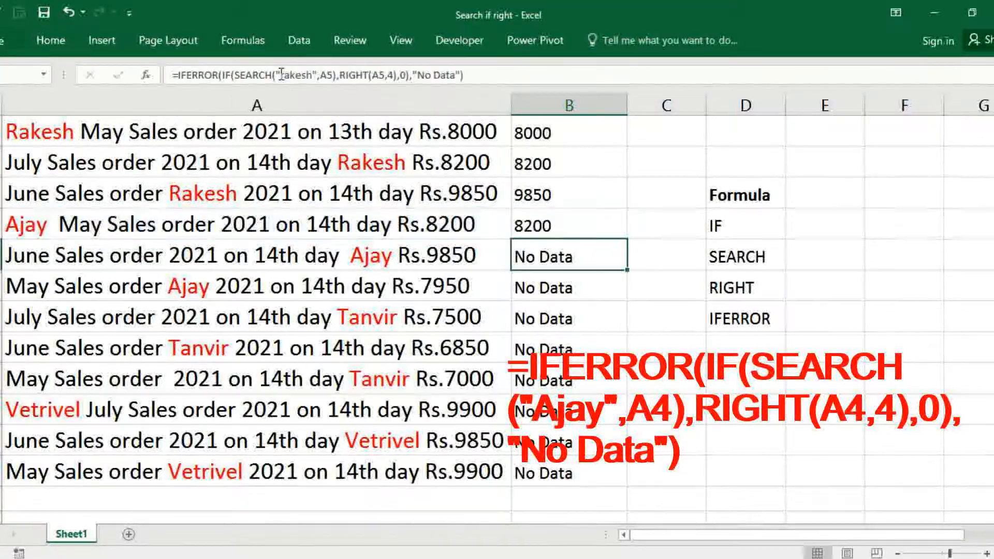
Step: Fill the B4 formula down to B12
click(546, 224)
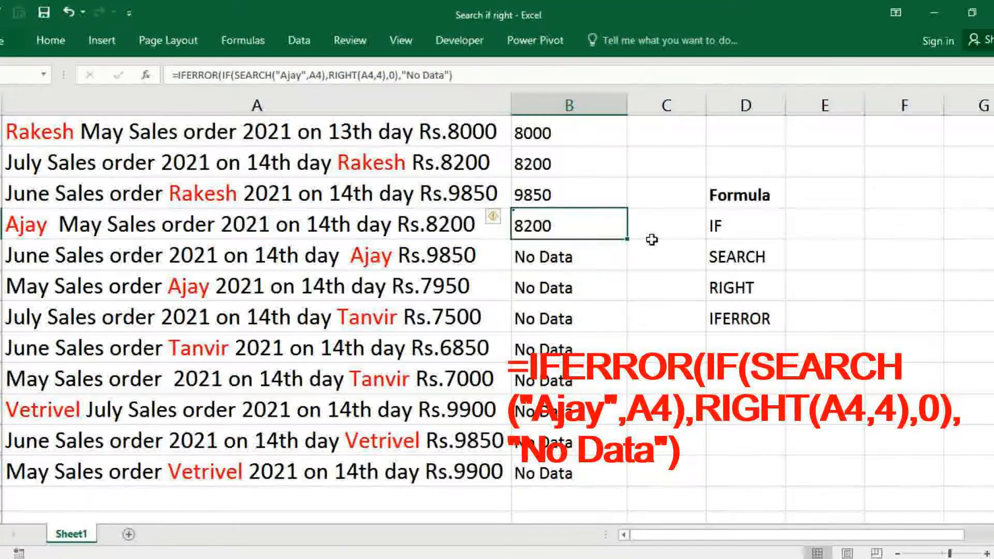
double_click(628, 238)
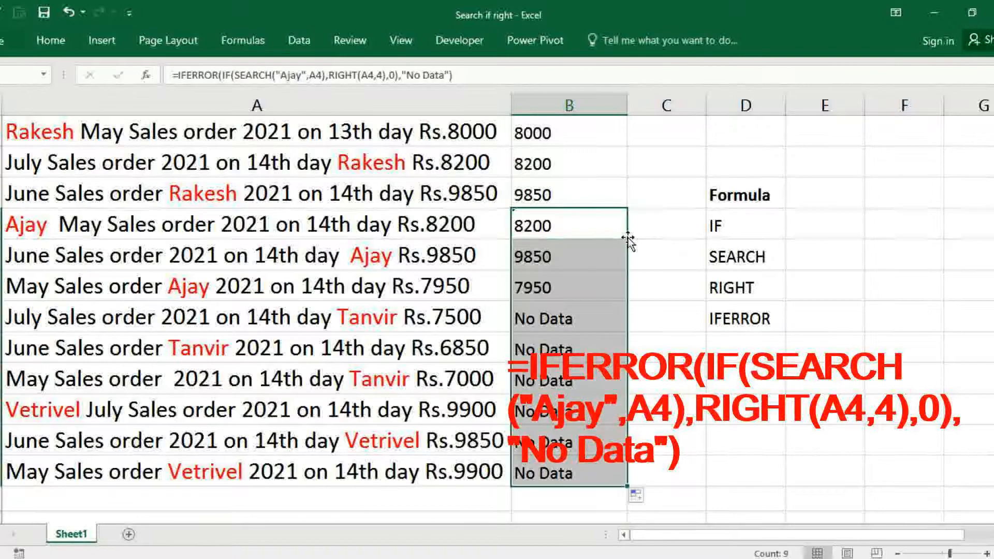
Step: Replace the searched name in the B7 formula with the salesperson's name from A7, and fill it down to B12
click(544, 318)
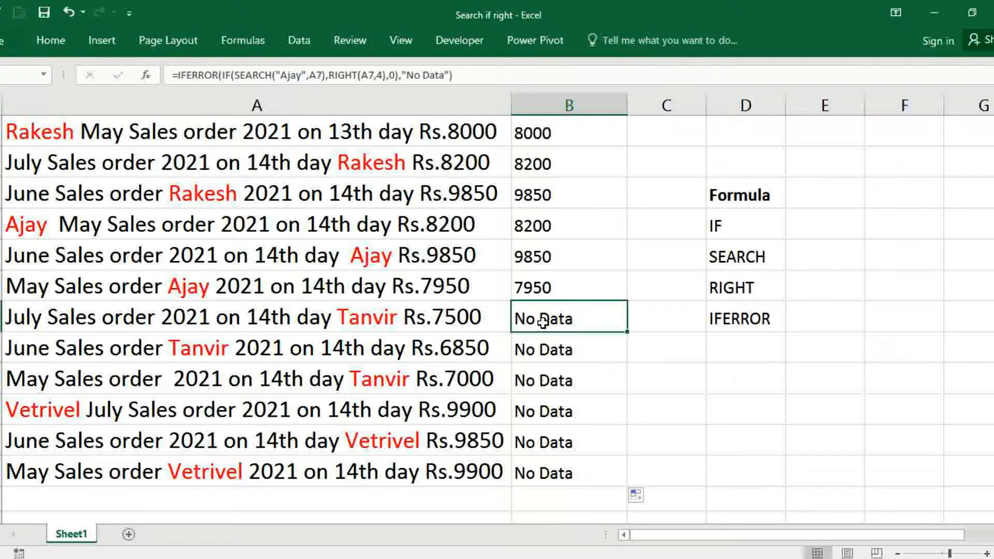
click(281, 75)
text(Tanvir)
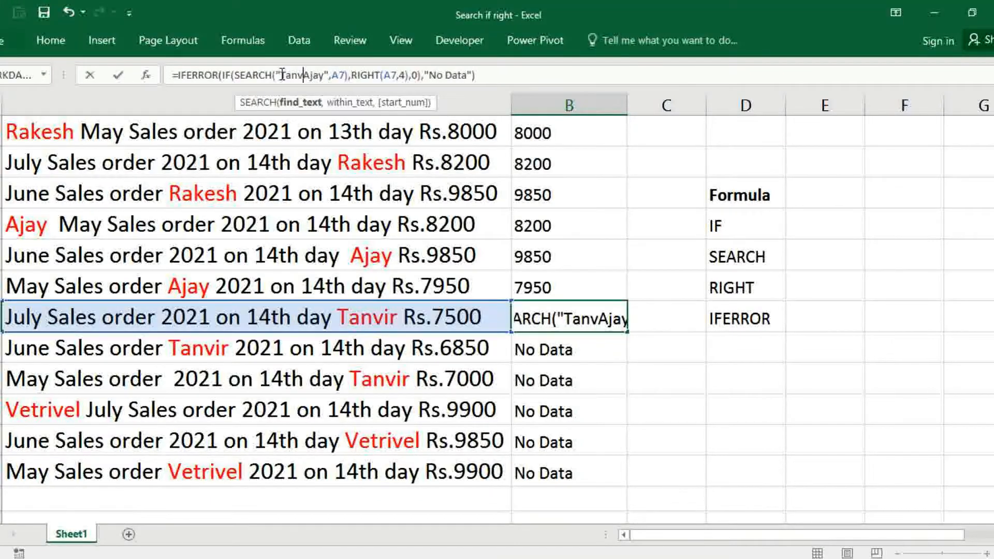
key(Delete)
key(Delete)
key(Delete)
key(Delete)
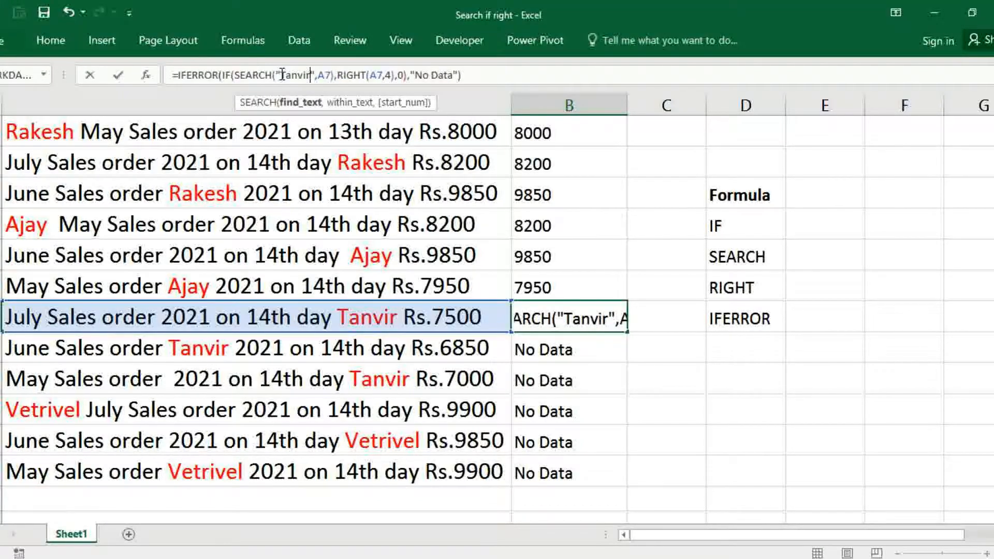
key(Return)
key(Up)
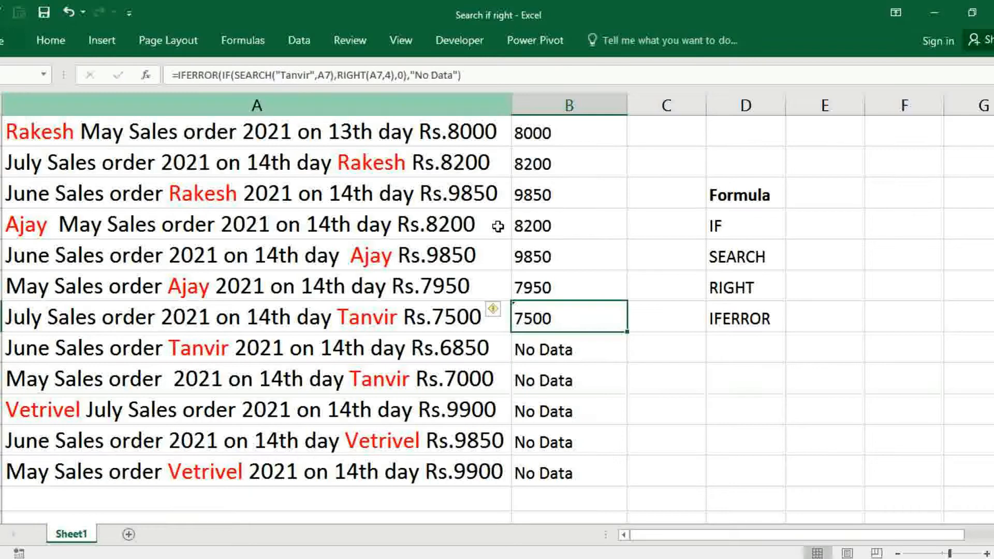
double_click(627, 332)
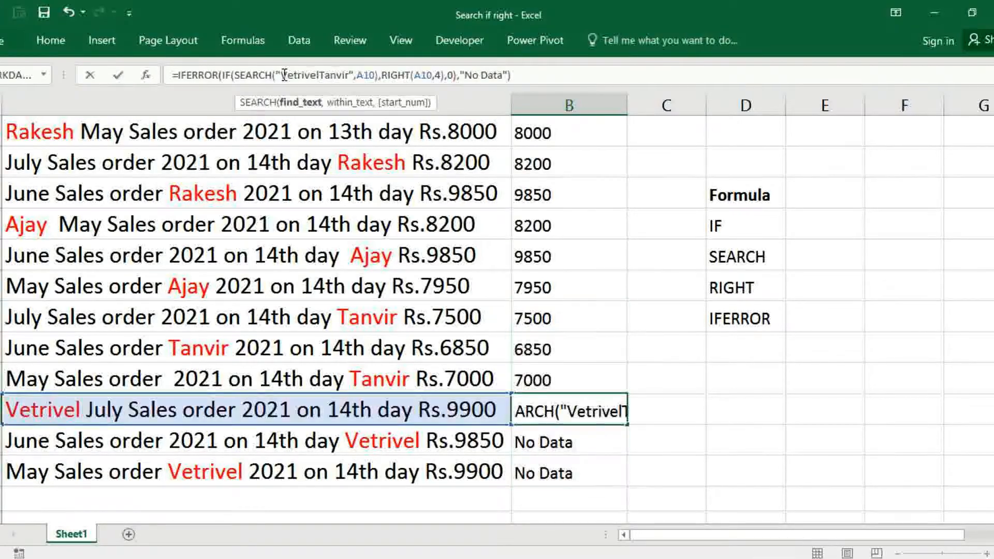
Step: Finish replacing the searched name in the B10 formula with the salesperson's name from A10, and fill it down to B12
key(Delete)
key(Delete)
key(Delete)
key(Delete)
key(Delete)
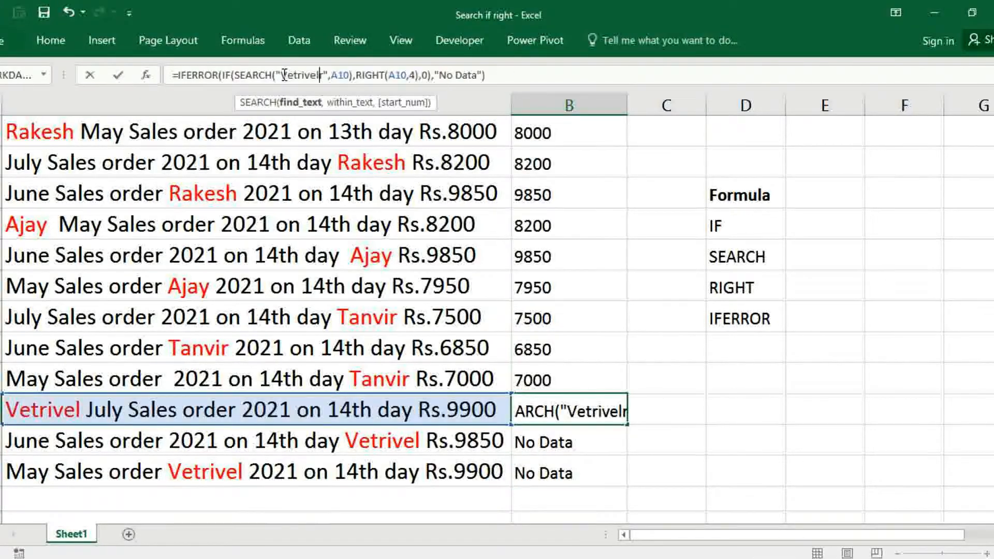
key(Delete)
key(Return)
key(Up)
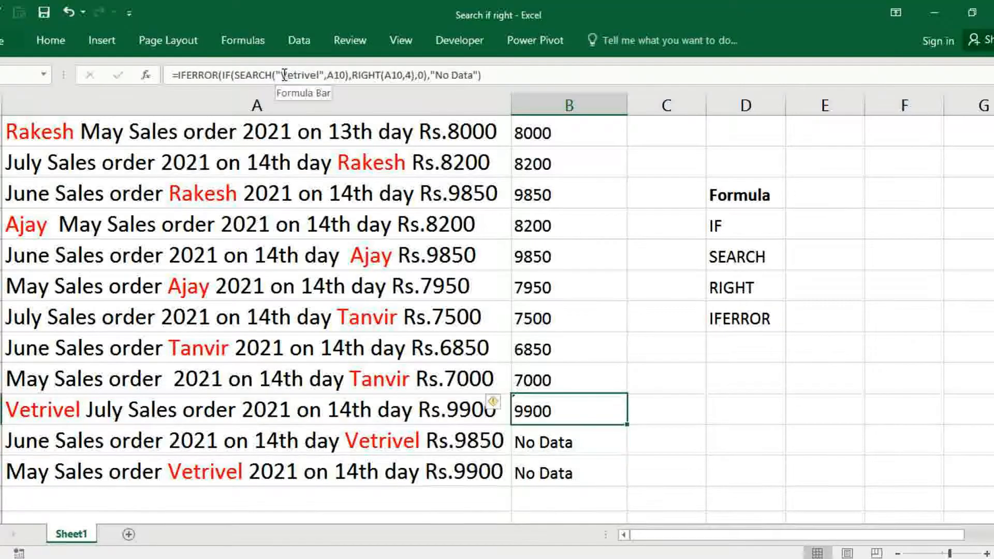
double_click(627, 423)
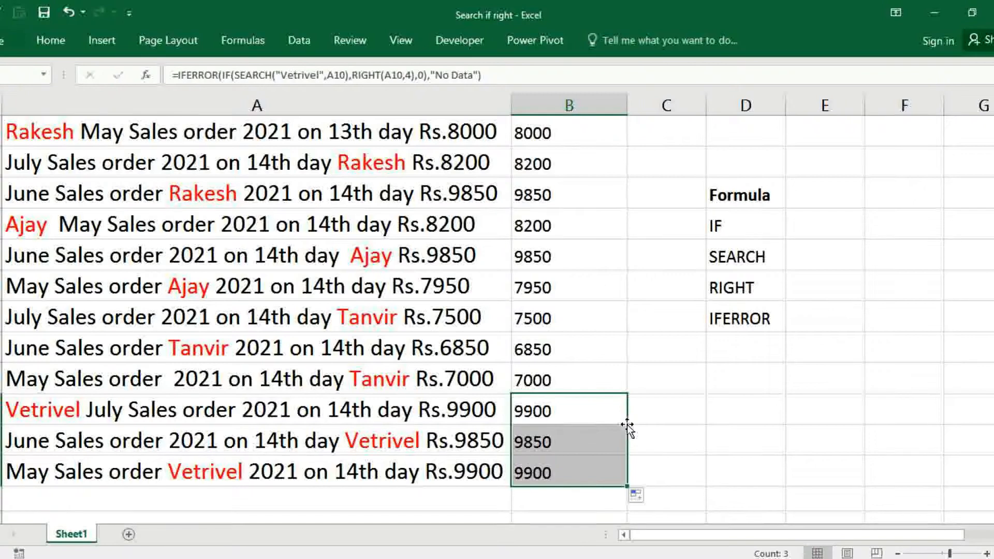
Step: Copy the formula from B1 into C1
key(Up)
key(Up)
key(Up)
key(Up)
key(Up)
key(Up)
key(Up)
key(Up)
key(Up)
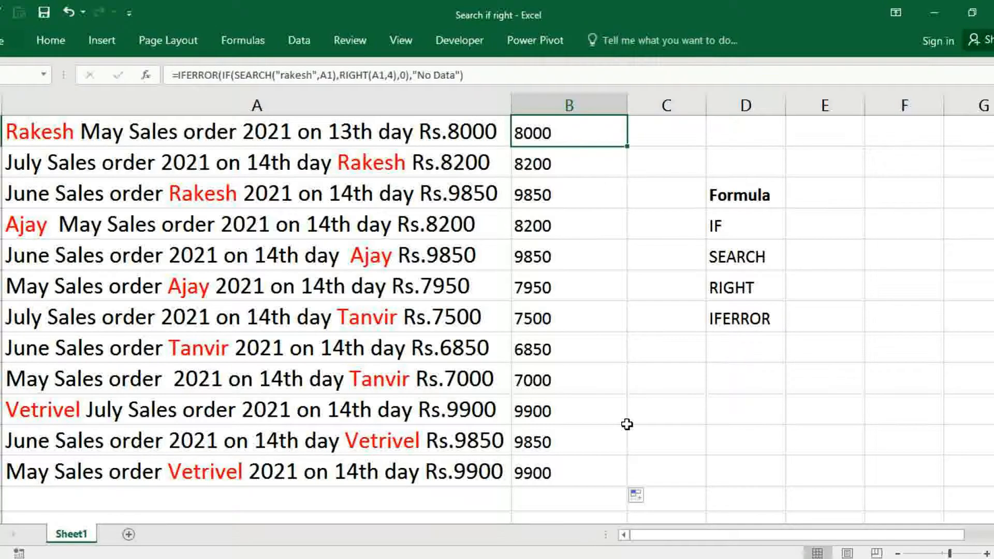
key(ctrl+c)
key(Right)
key(ctrl+v)
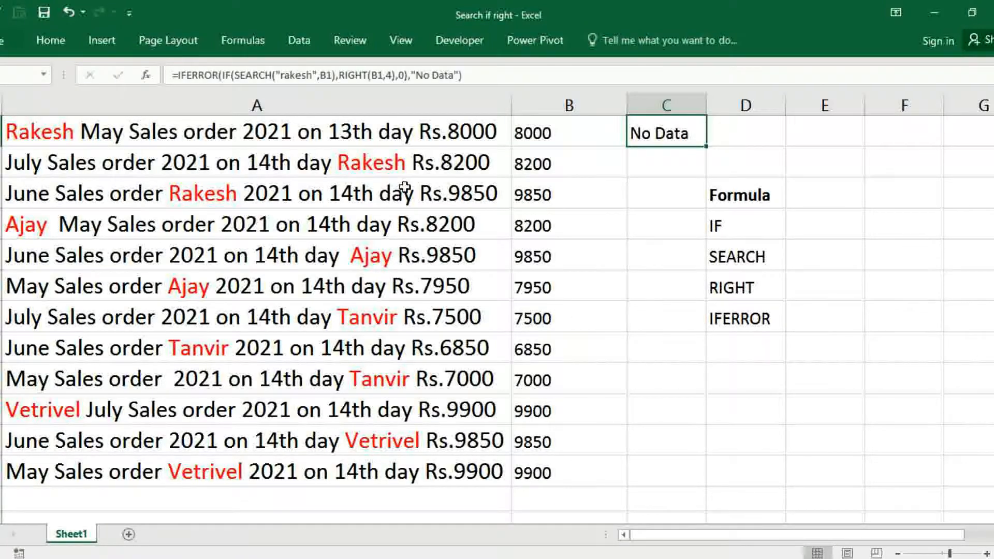
Step: Change the cell references in the C1 formula's SEARCH and RIGHT functions to A1
click(327, 76)
key(BackSpace)
text(a)
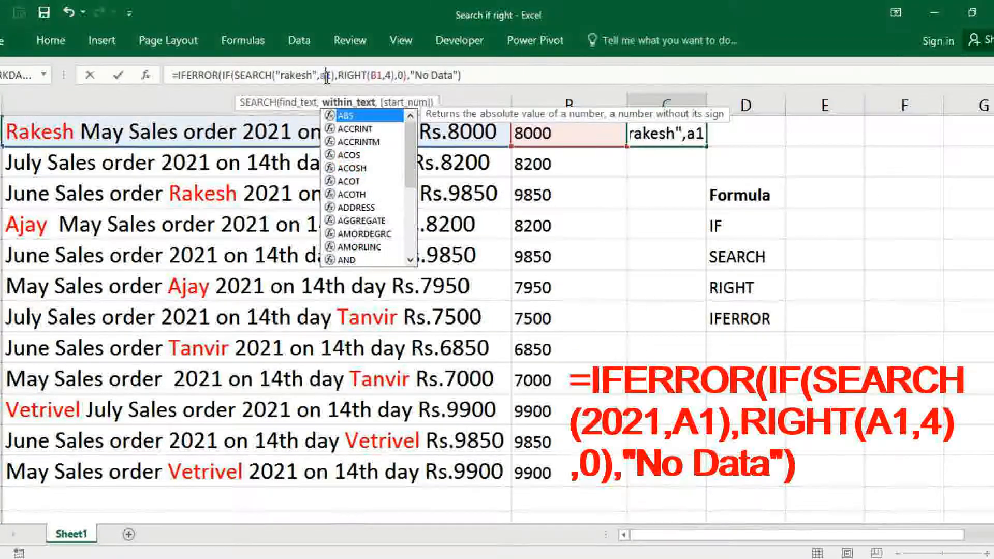
click(379, 77)
key(BackSpace)
text(a)
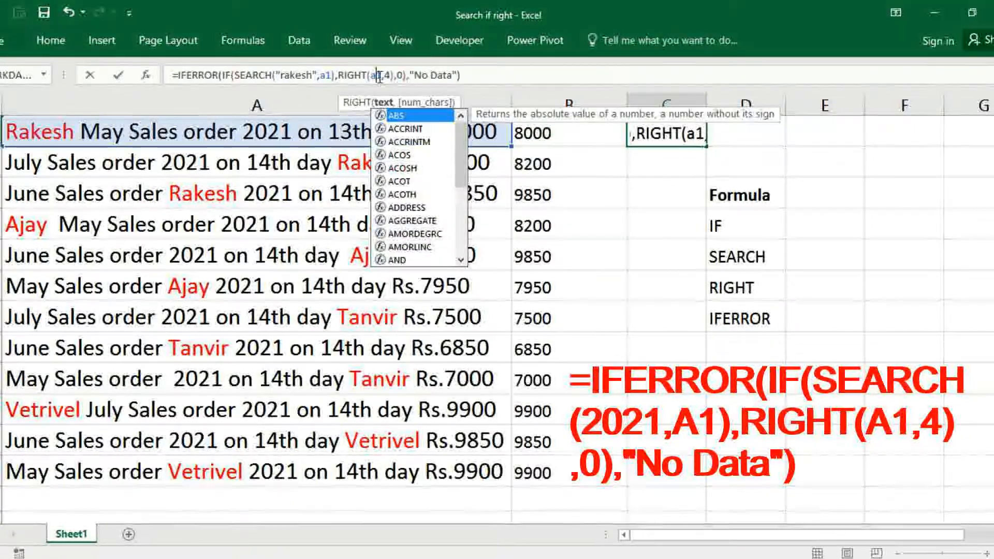
Step: Replace the quoted name in the C1 formula's SEARCH function with the number 2021, and fill the formula down to C12
click(278, 75)
key(Delete)
key(Delete)
key(Delete)
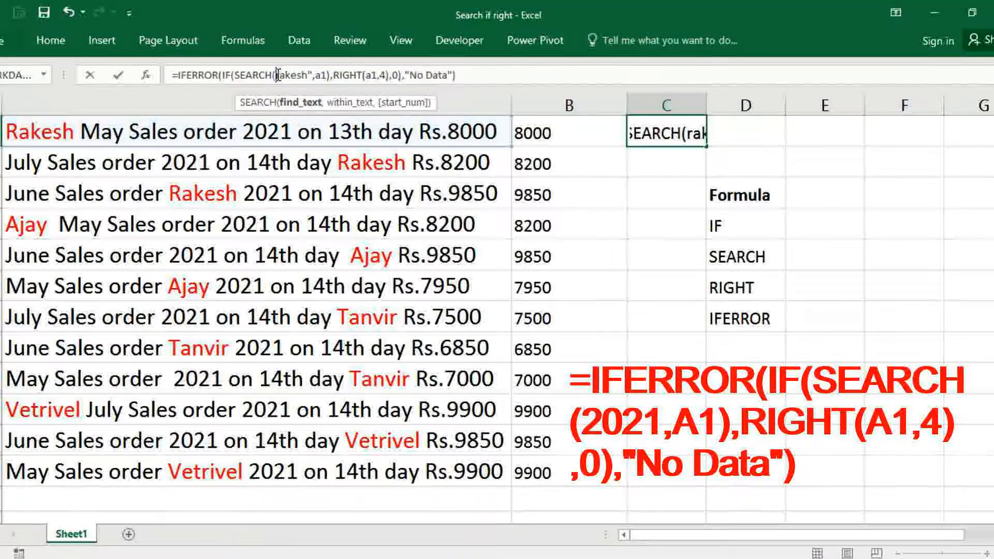
key(Delete)
key(Delete)
key(Delete)
key(BackSpace)
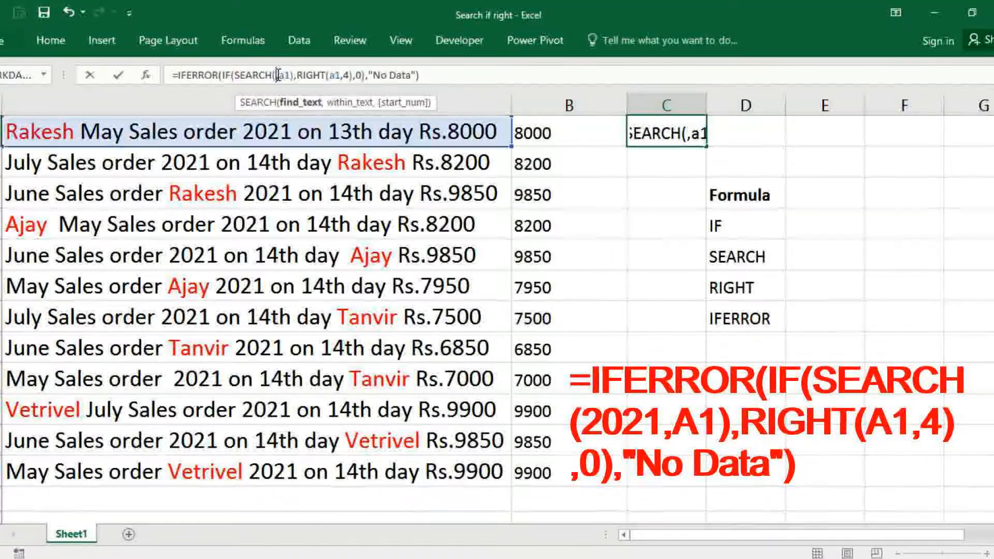
text(2021)
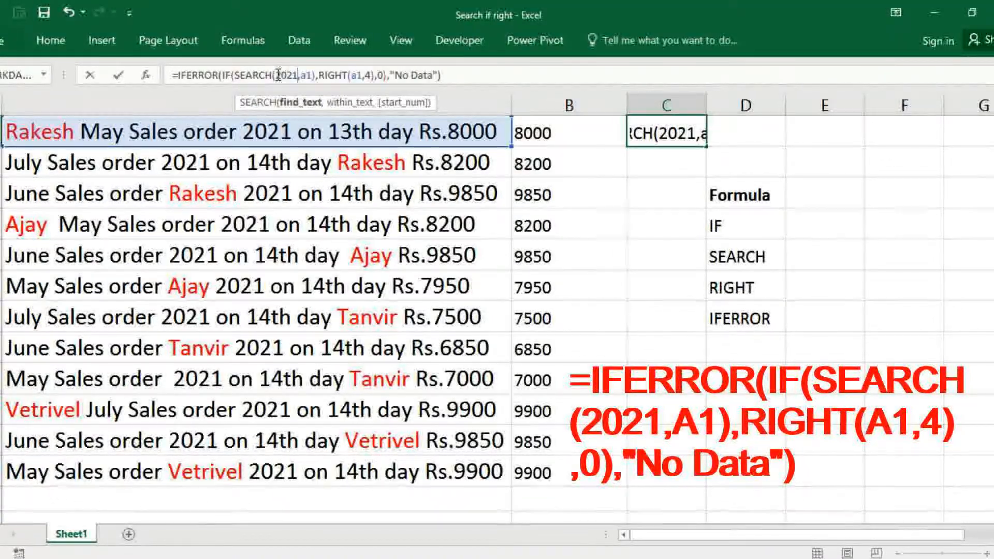
key(ctrl+Return)
key(Return)
key(Up)
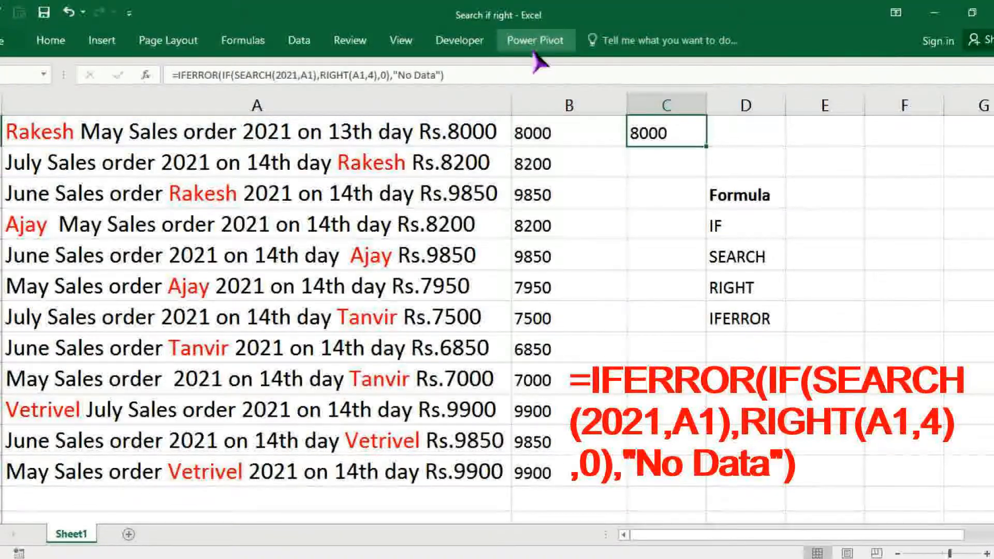
double_click(706, 148)
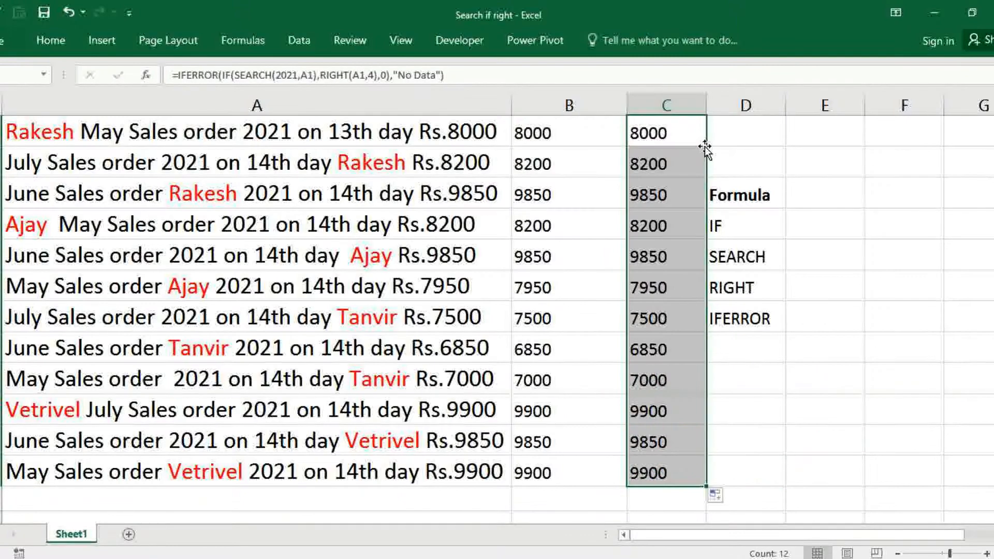